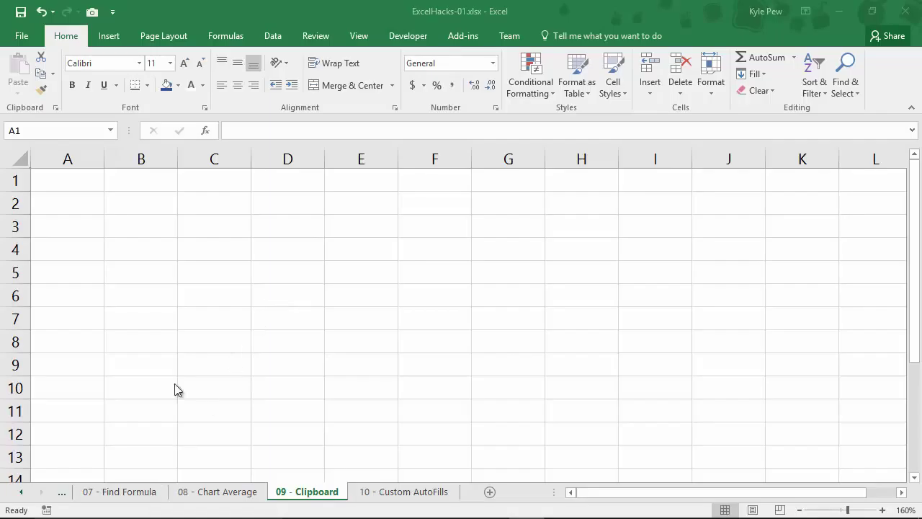
Copy the Week 1 header from Find Formula B1 into A1, C1 and E1 of the Clipboard sheet.
left_click(105, 497)
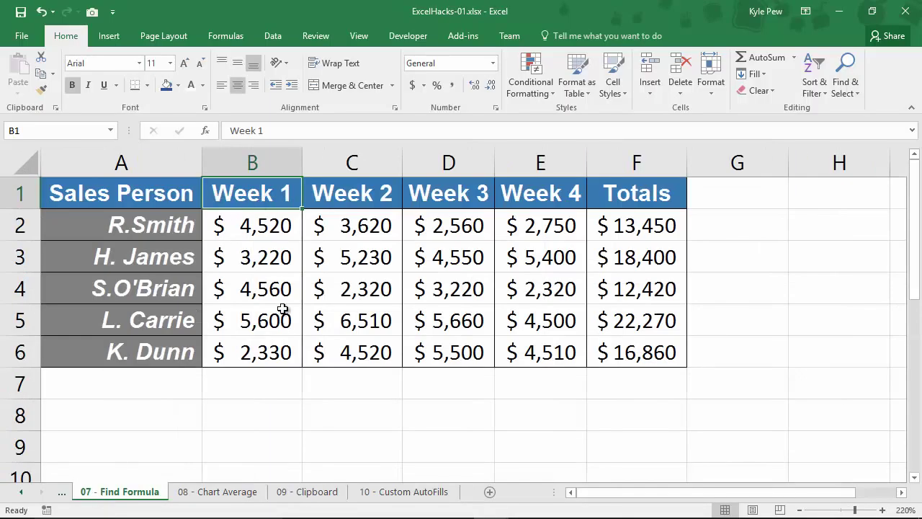
key("ctrl+c")
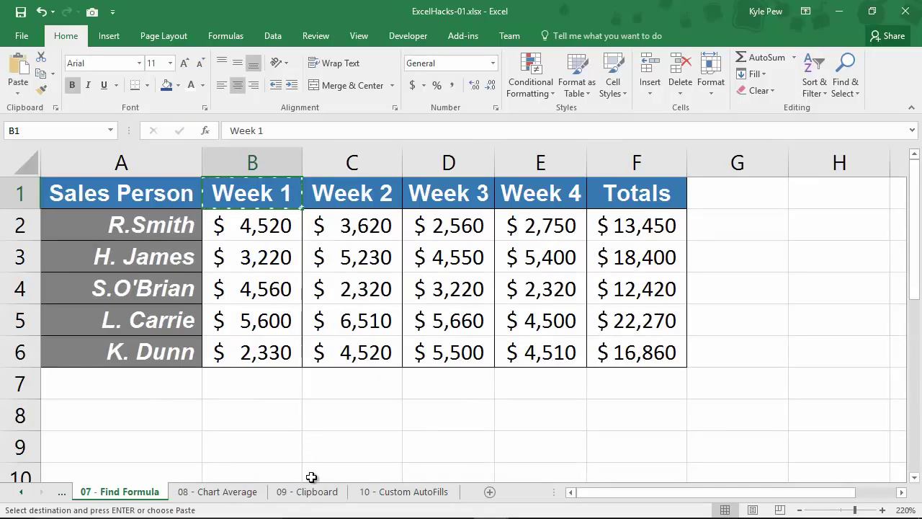
left_click(314, 491)
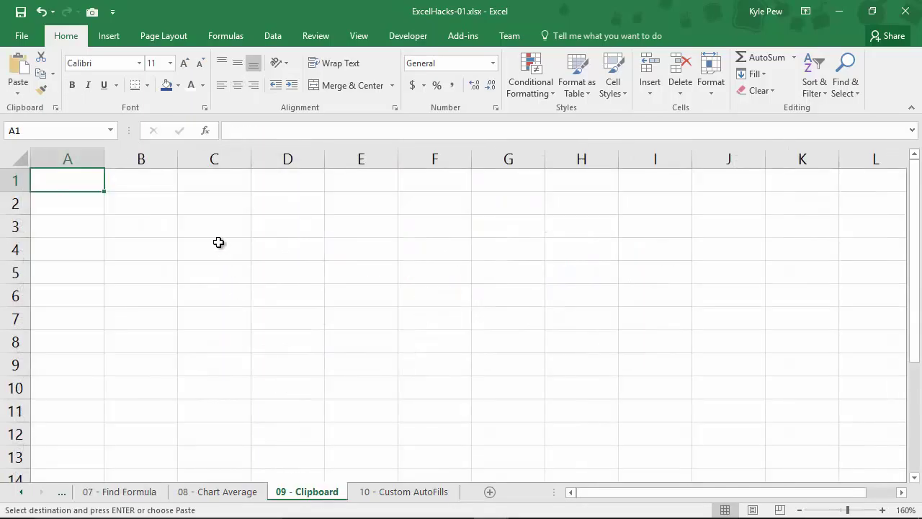
key("ctrl+v")
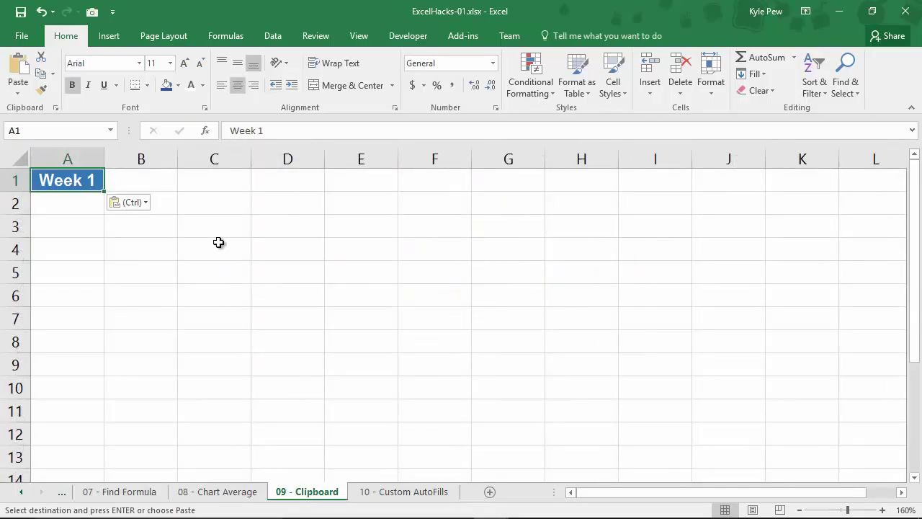
left_click(218, 180)
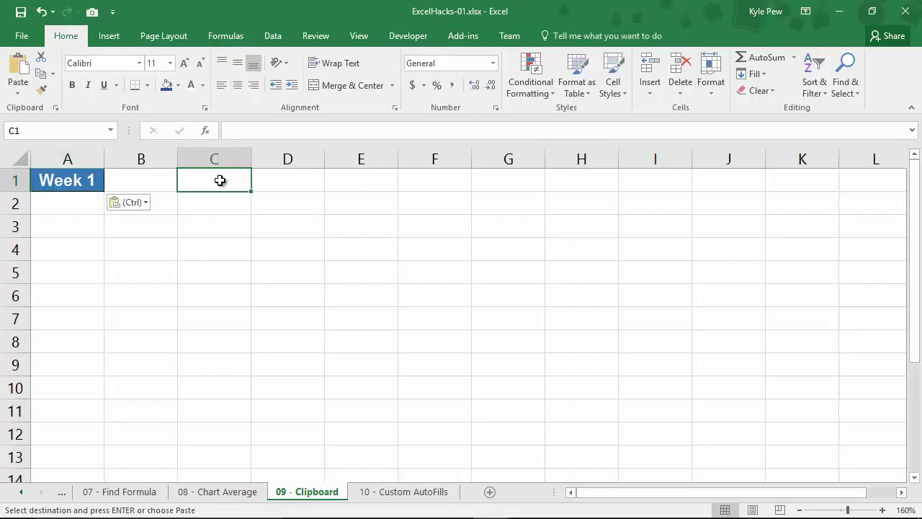
key("ctrl+v")
left_click(351, 185)
key("ctrl+v")
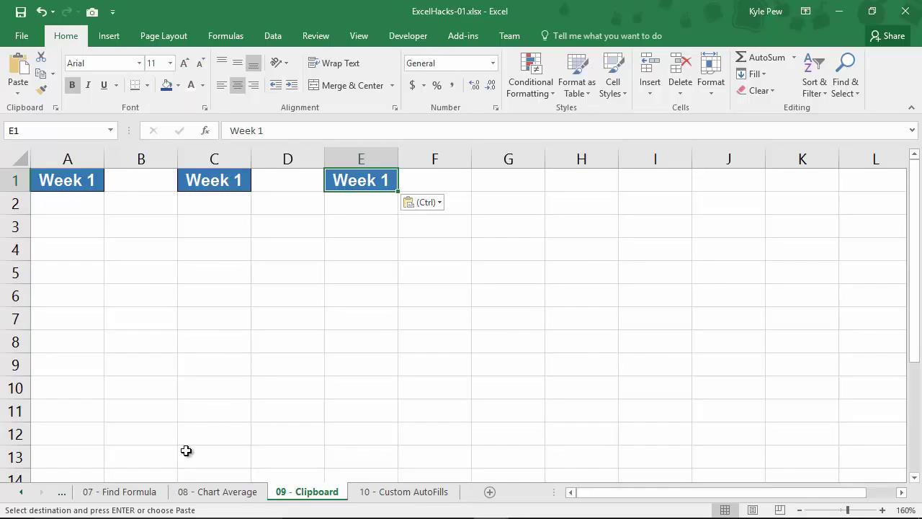
left_click(121, 492)
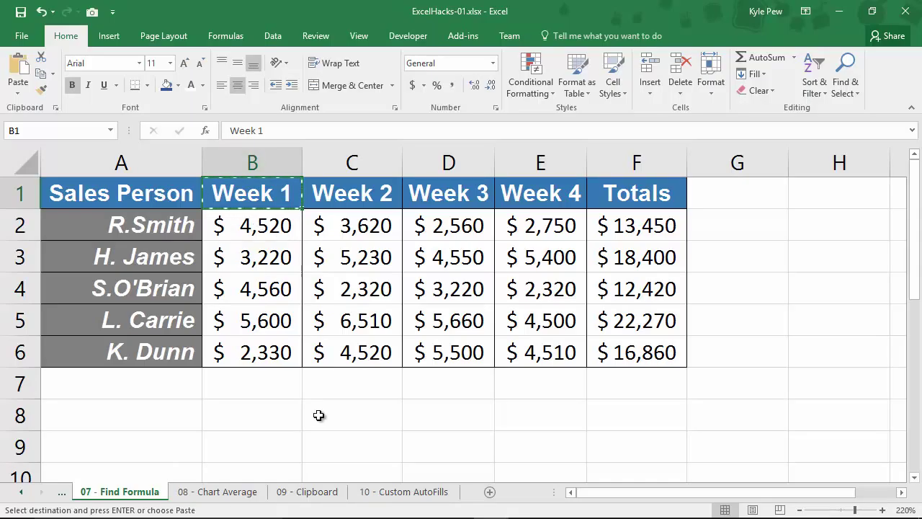
Enter 100 in A2, 200 in C2 and 300 in E2 on the Clipboard sheet.
left_click(307, 495)
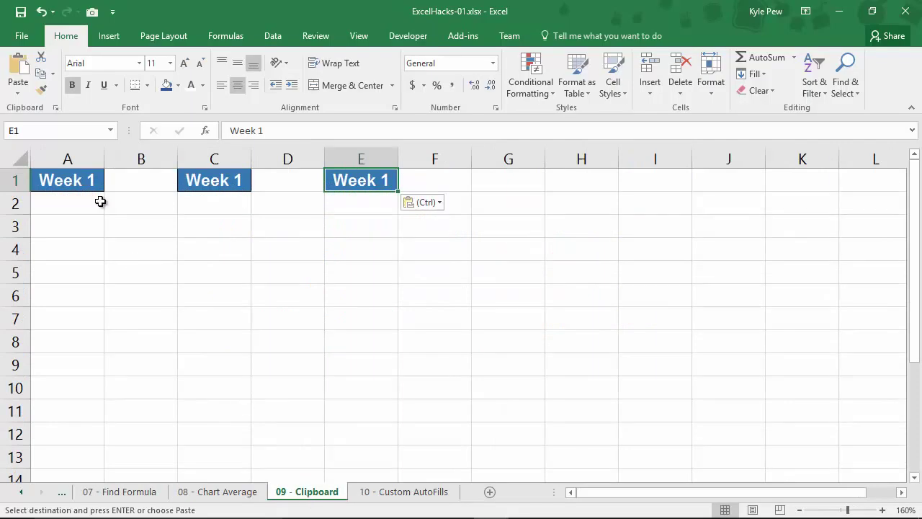
left_click(65, 205)
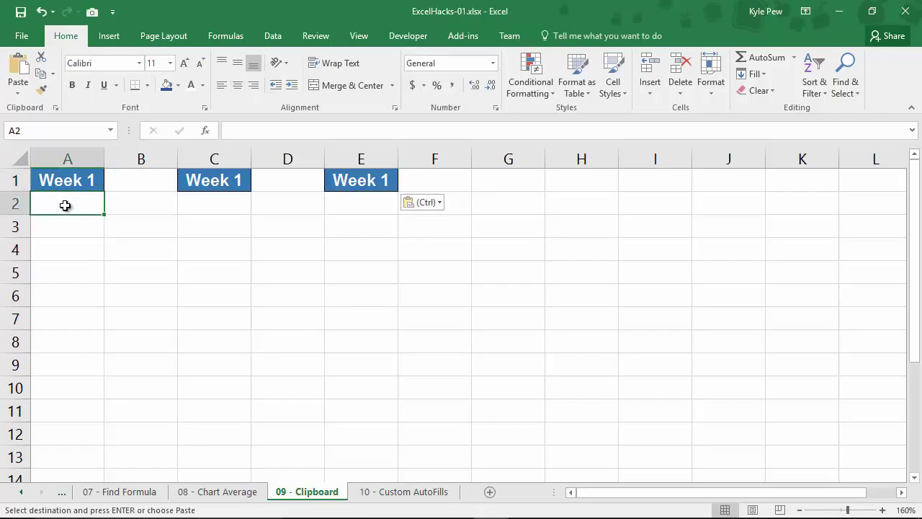
type("100")
key("ctrl+Return")
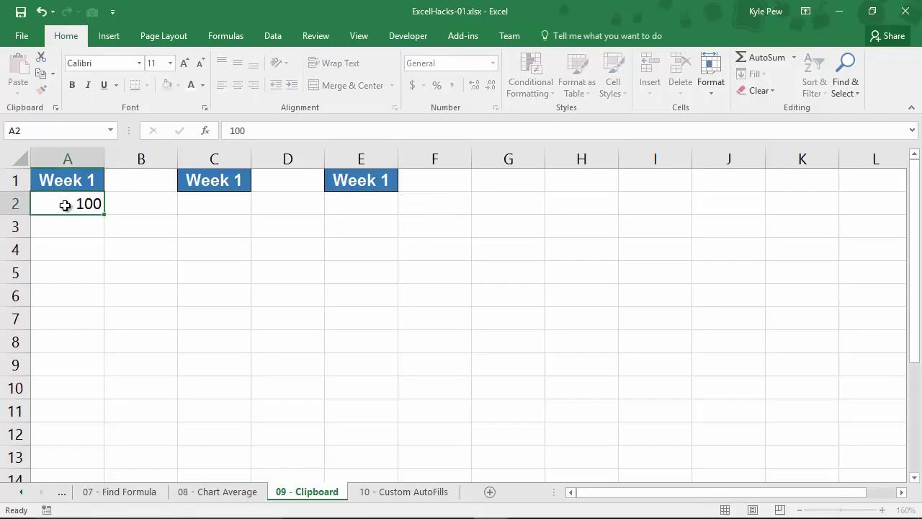
key("Right")
key("Right")
type("200")
key("Right")
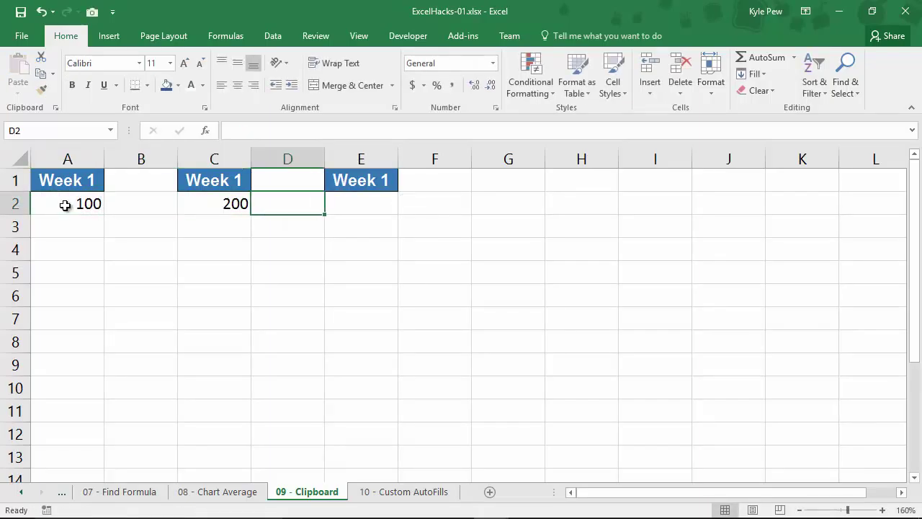
key("Right")
type("300")
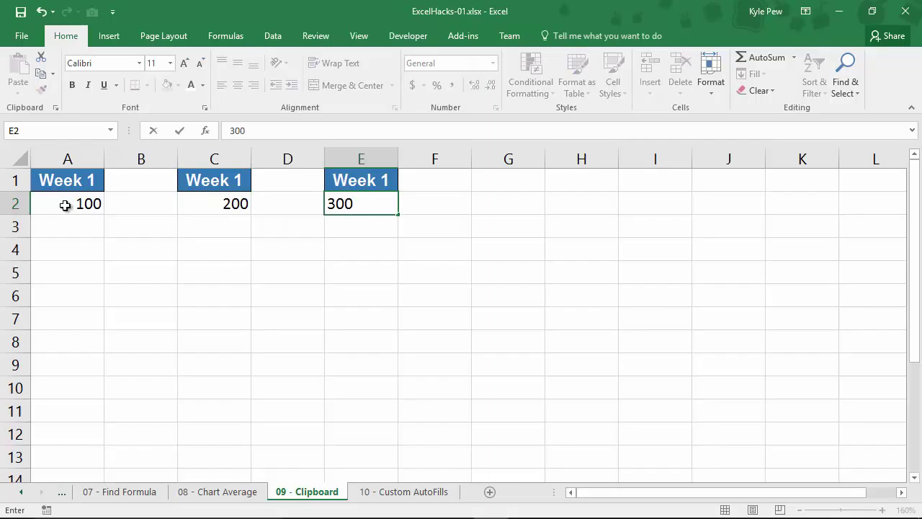
key("Return")
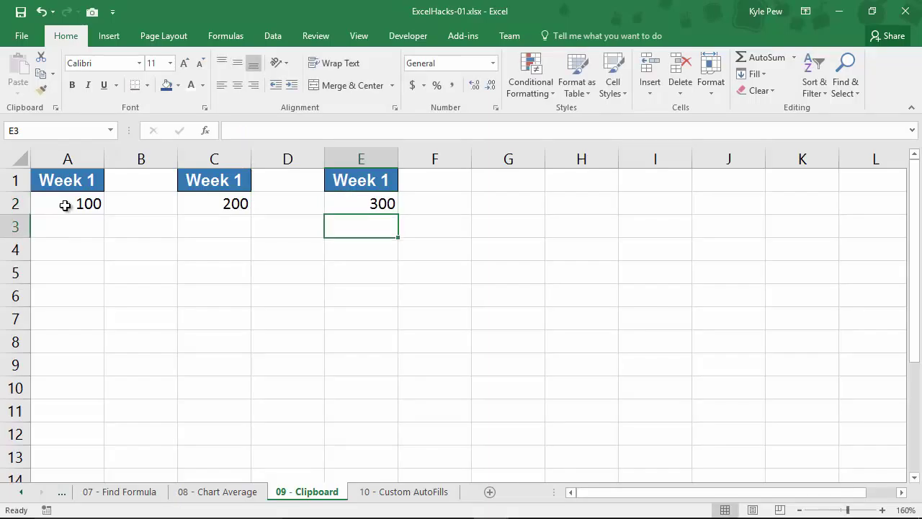
left_click(117, 493)
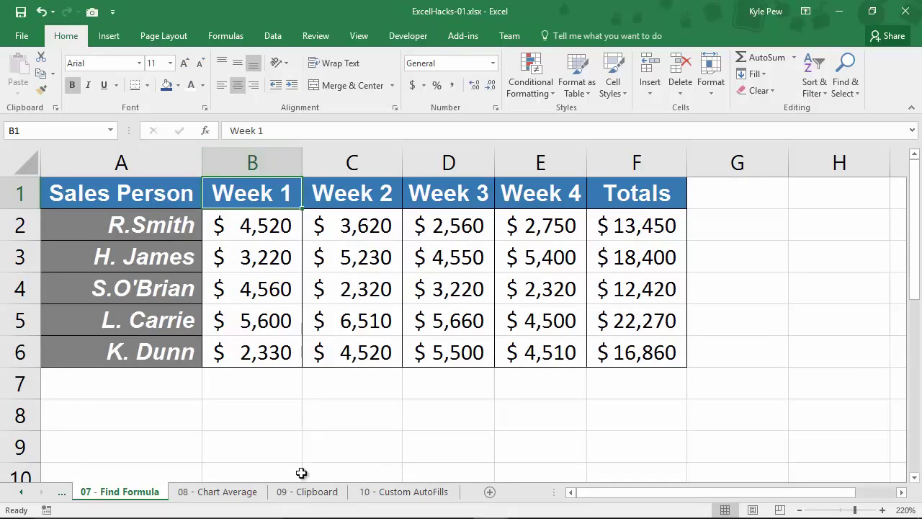
Return to the 09 - Clipboard sheet and select the empty cell G1.
left_click(300, 496)
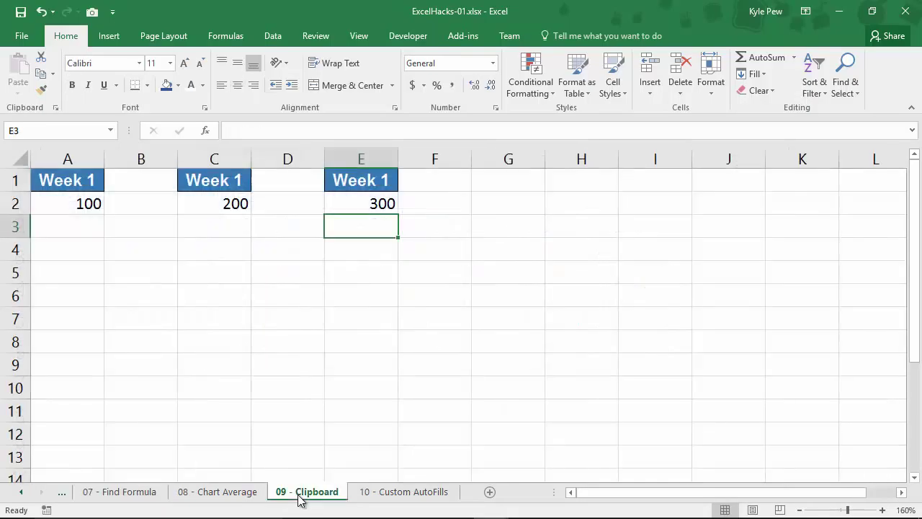
left_click(507, 177)
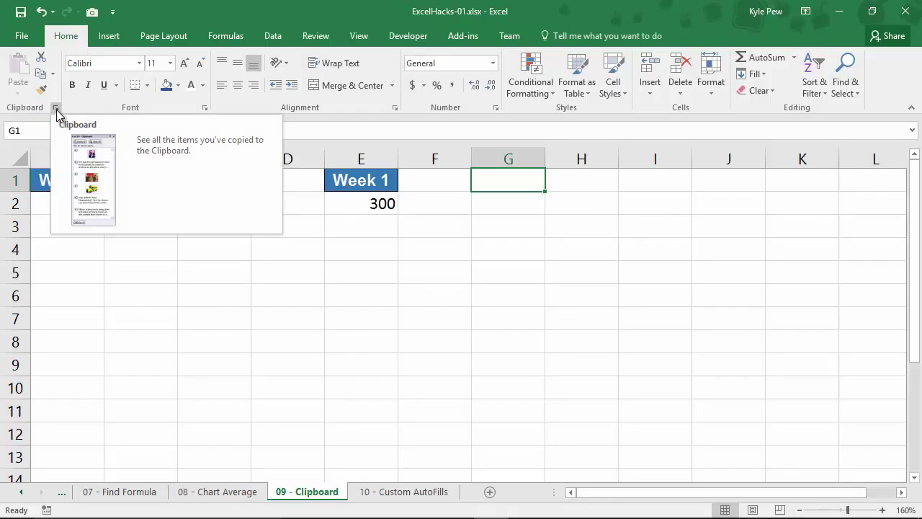
Open the empty Office Clipboard task pane and select A4 as the next destination.
left_click(56, 110)
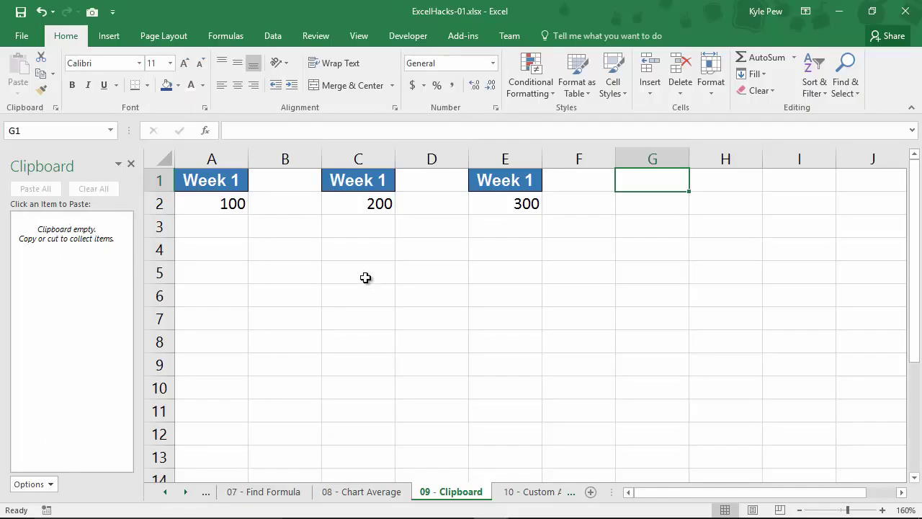
left_click(221, 250)
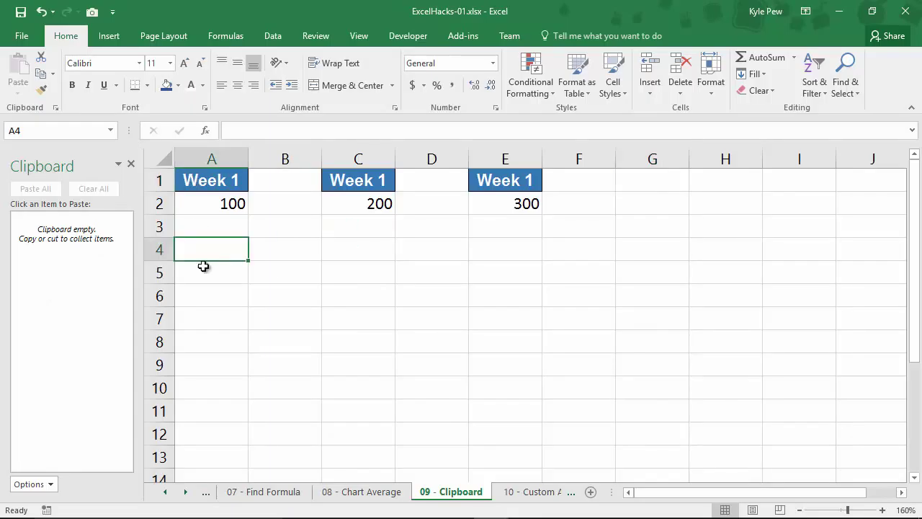
Copy the Week 1 header from Find Formula B1 into A4, C4 and E4.
left_click(264, 491)
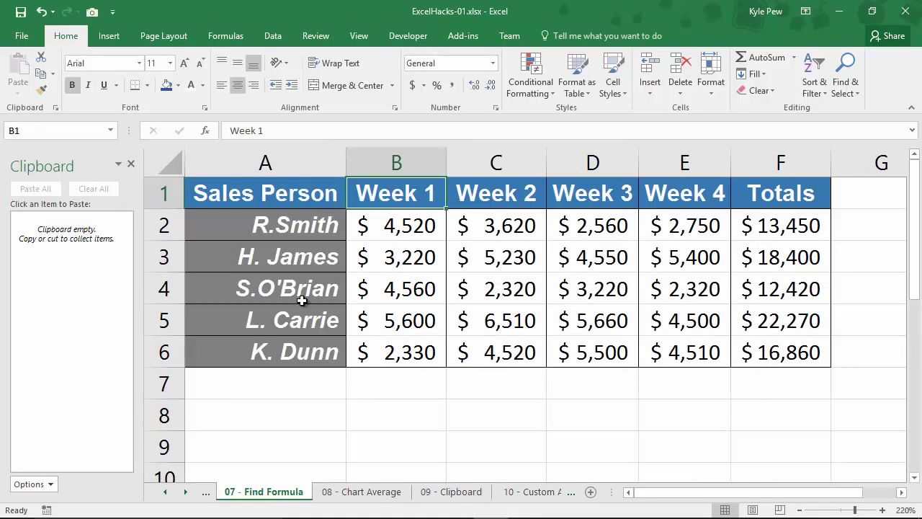
key("ctrl+c")
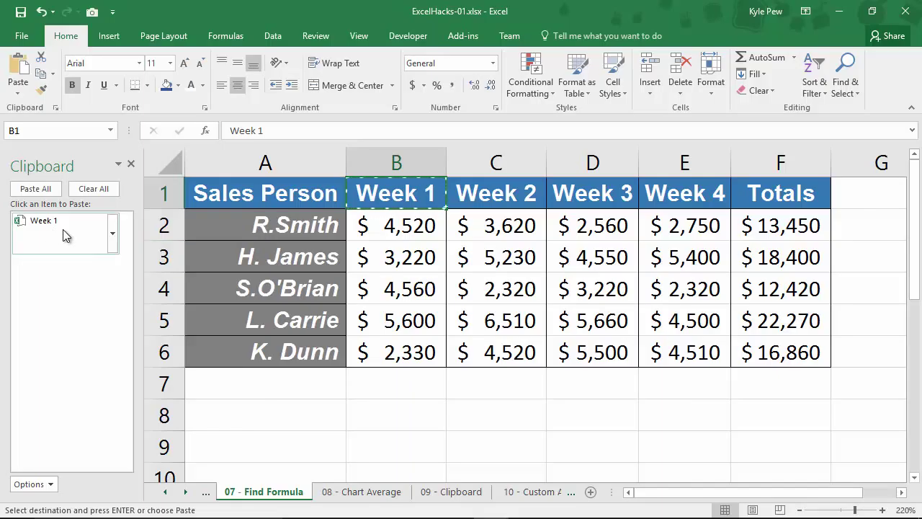
left_click(449, 491)
key("ctrl+v")
left_click(345, 247)
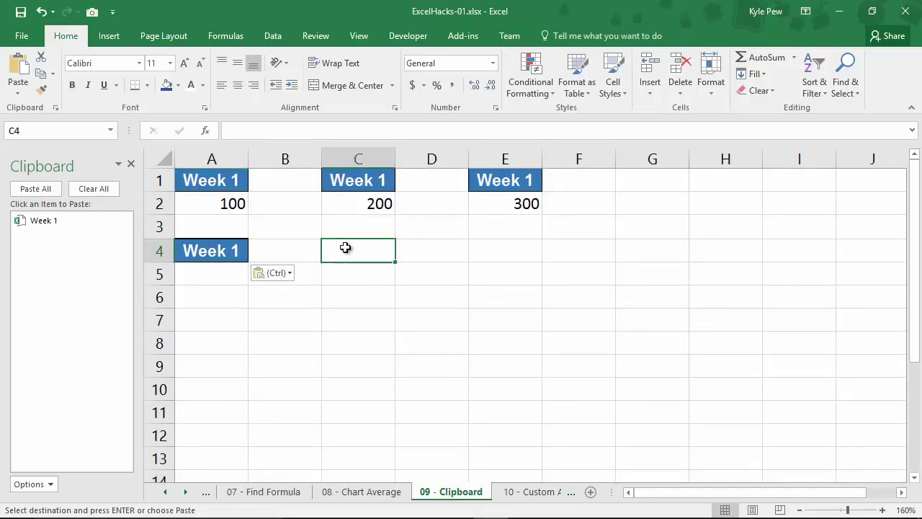
key("ctrl+v")
left_click(524, 255)
key("ctrl+v")
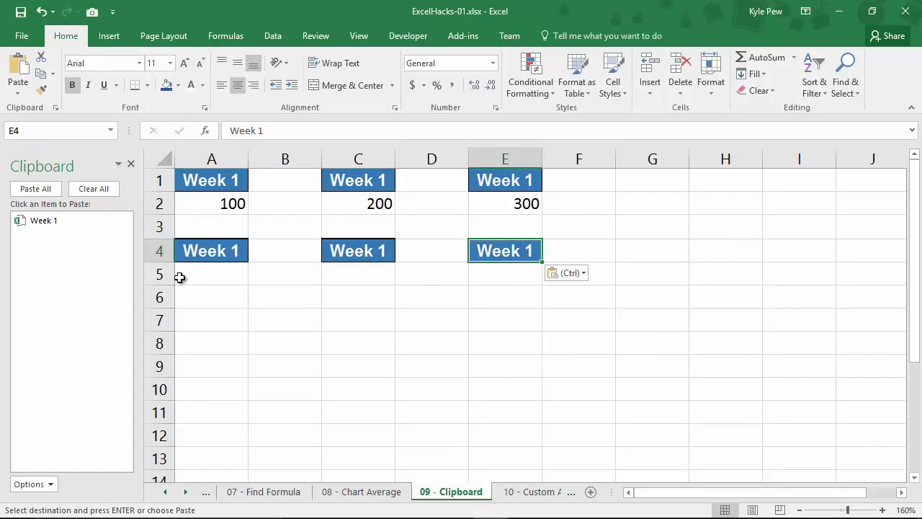
Enter 500 in A5, 600 in C5 and 700 in E5 beneath the new headers.
left_click(180, 275)
left_click(281, 489)
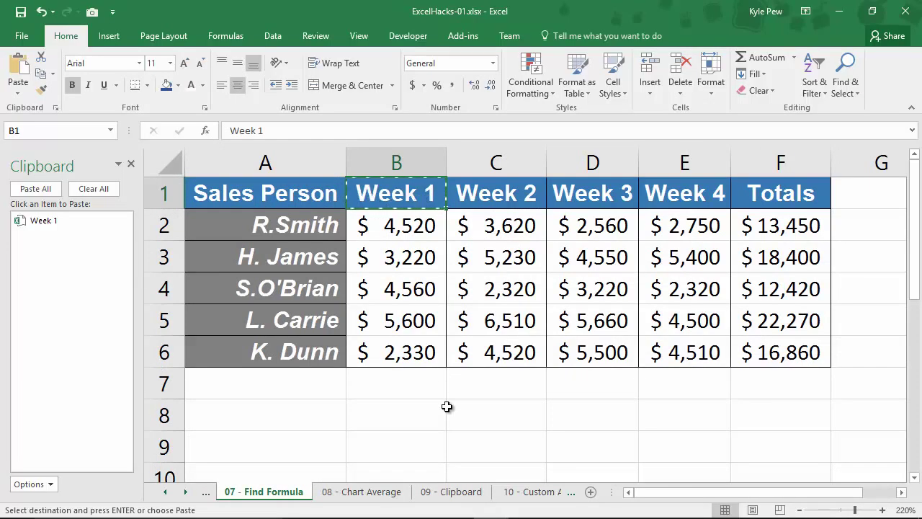
left_click(442, 492)
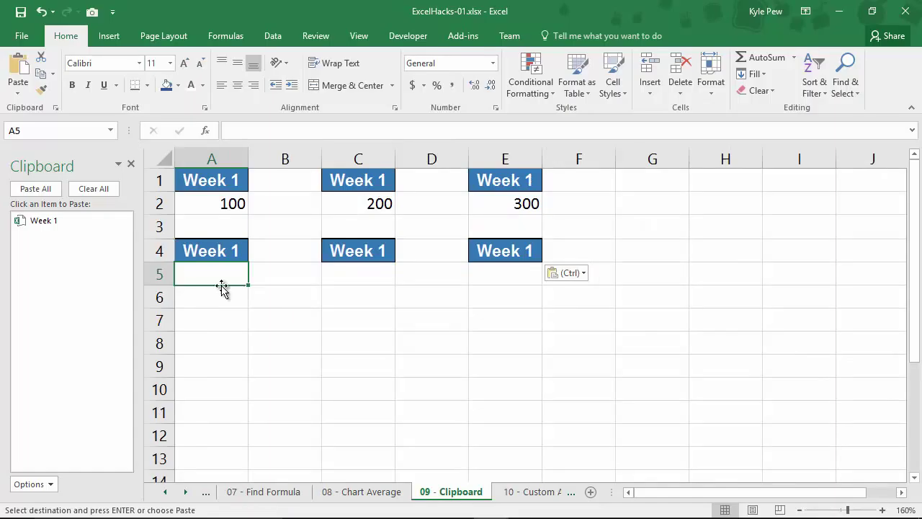
type("500")
key("Tab")
key("Tab")
type("60")
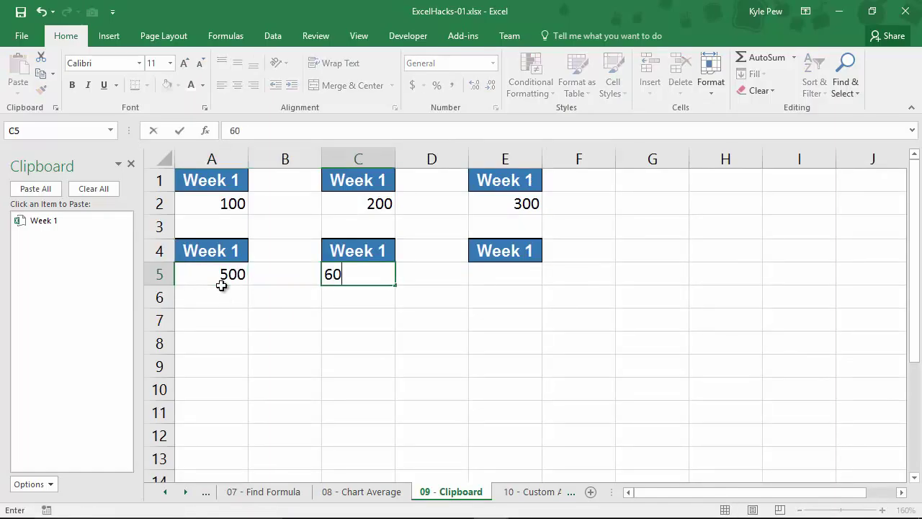
type("0")
key("Tab")
key("Tab")
type("700")
key("ctrl+Return")
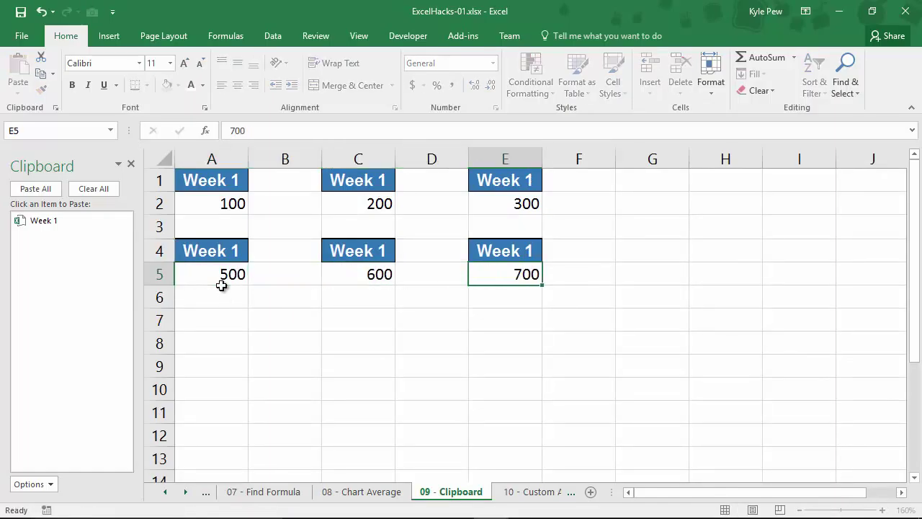
key("Tab")
Paste the stored Week 1 clipboard item into A7, C7 and E7.
left_click(182, 319)
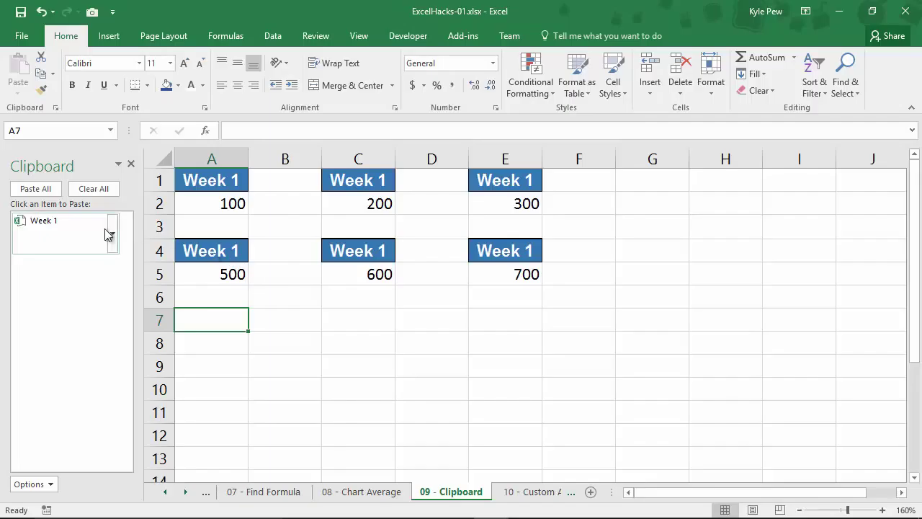
mouse_move(43, 221)
left_click(41, 228)
left_click(334, 315)
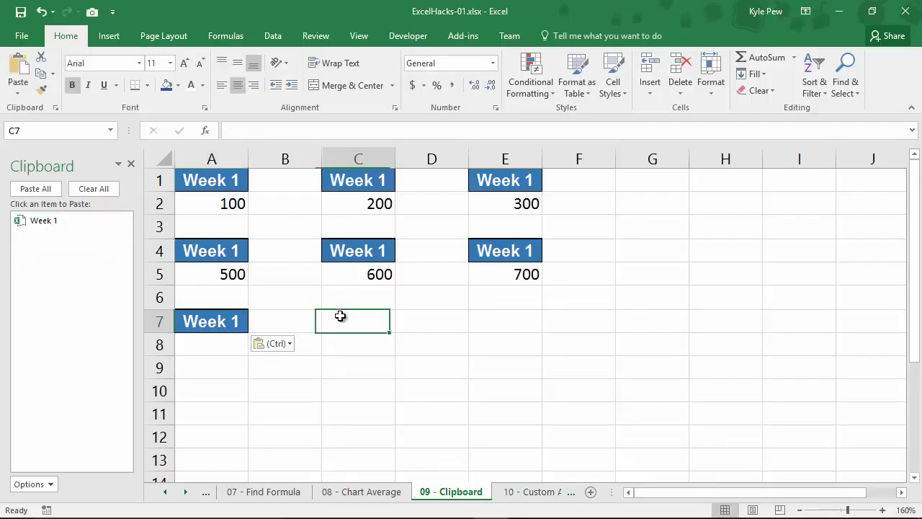
left_click(63, 227)
left_click(479, 317)
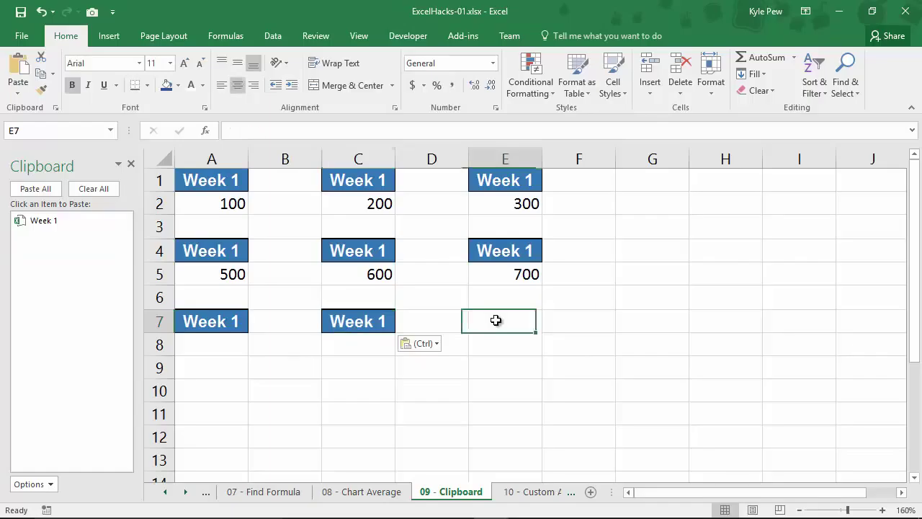
left_click(41, 238)
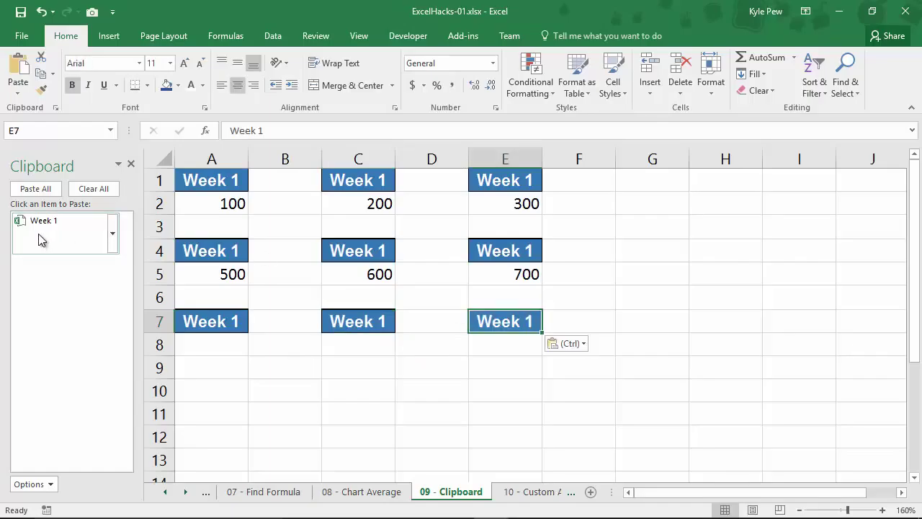